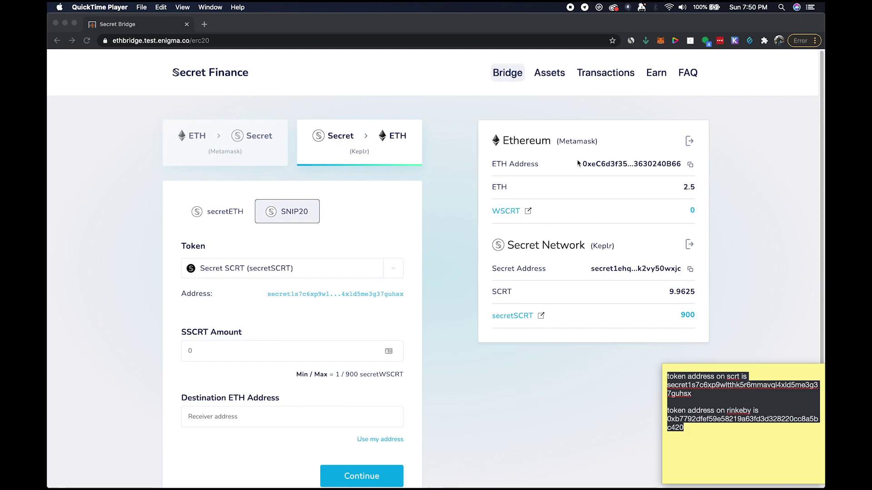
- Disconnect both the Ethereum (Metamask) wallet and the Secret Network (Keplr) wallet from the bridge
left_click(689, 141)
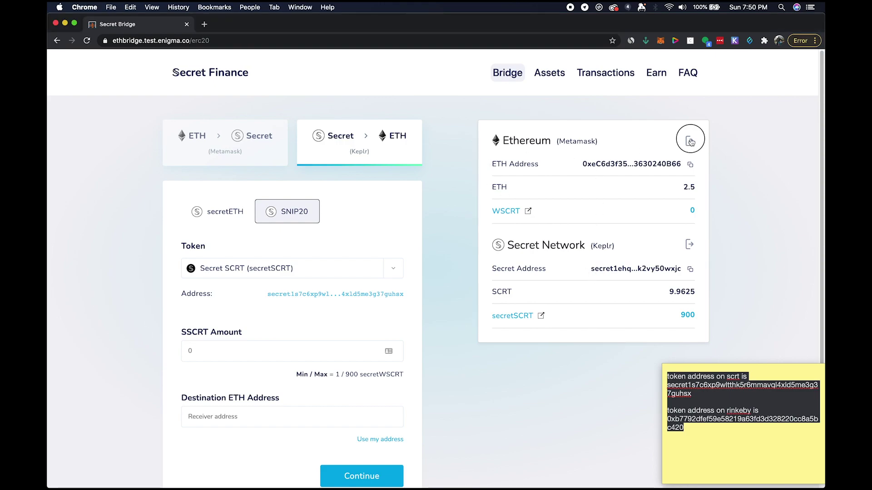
left_click(689, 141)
left_click(689, 219)
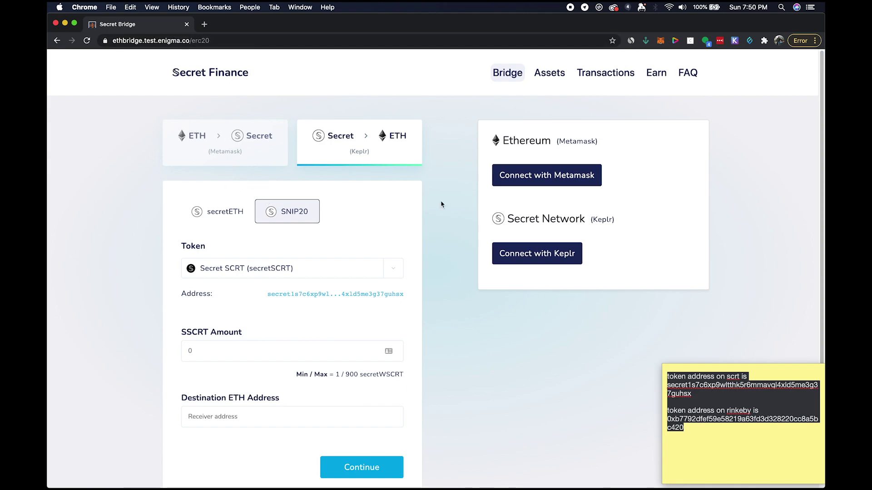
- Connect Account 1 from MetaMask to the bridge site, and connect the Keplr wallet for Secret Network
left_click(527, 179)
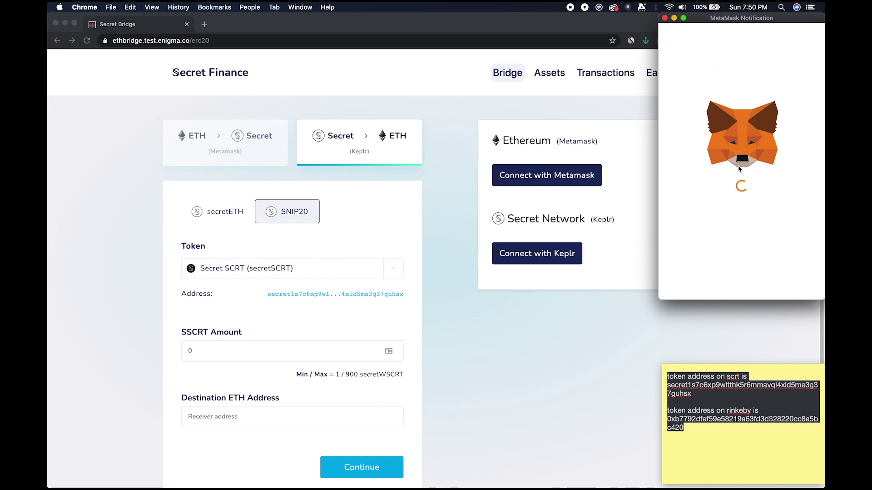
left_click(778, 279)
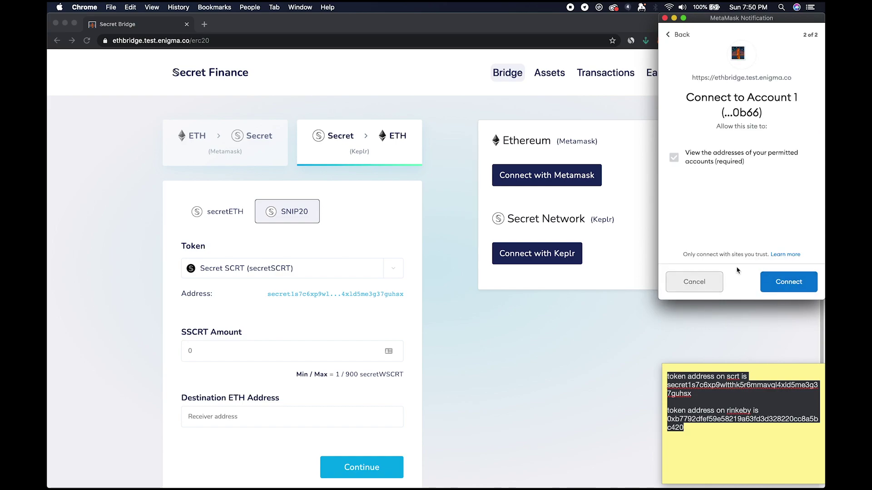
left_click(772, 281)
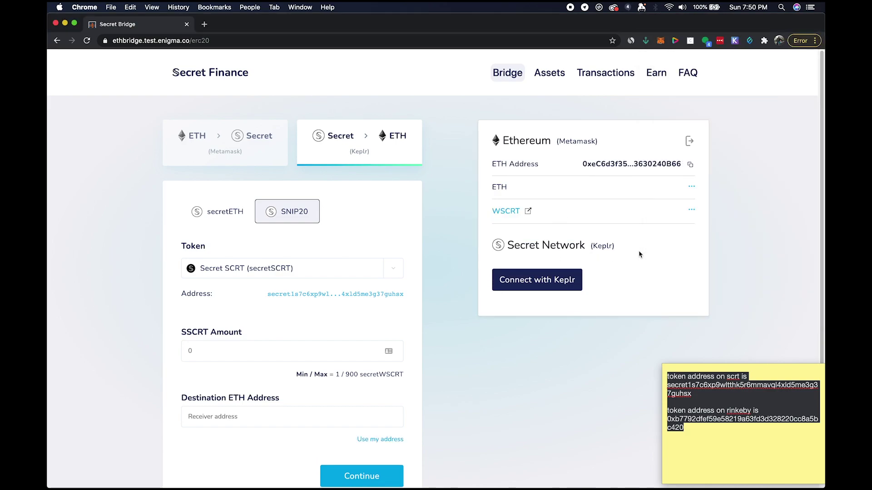
left_click(540, 281)
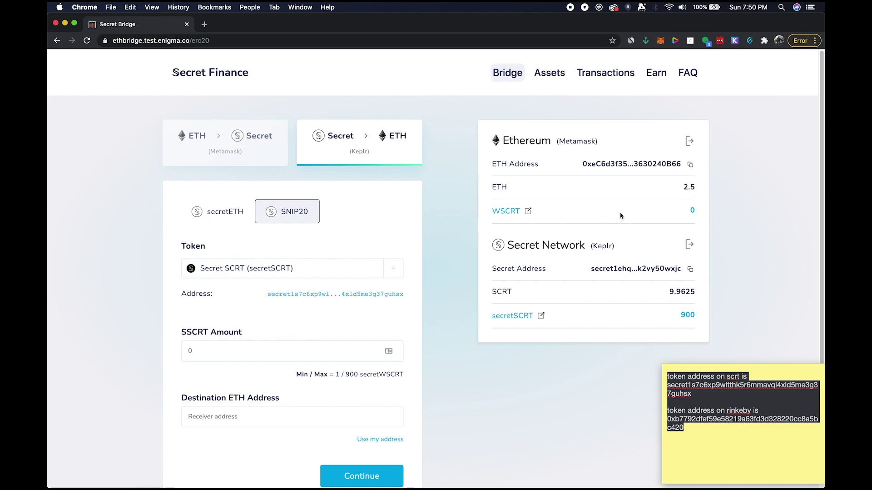
- Set the SSCRT amount to 400, use the connected wallet's own ETH address as destination, and continue to the transfer summary
scroll(730, 234, "down", 1)
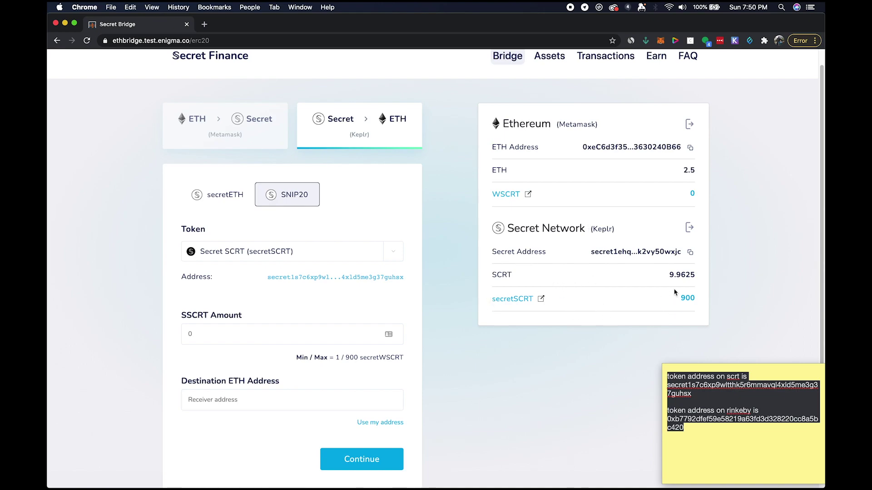
scroll(664, 304, "down", 1)
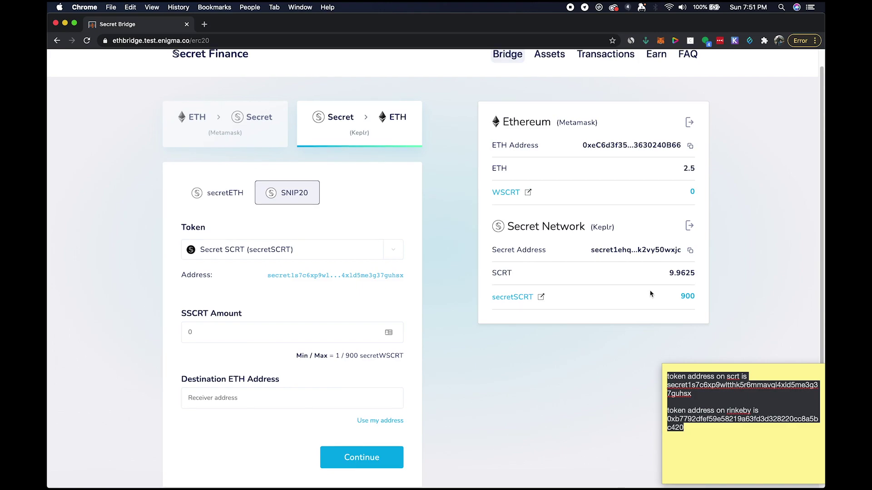
scroll(577, 311, "down", 1)
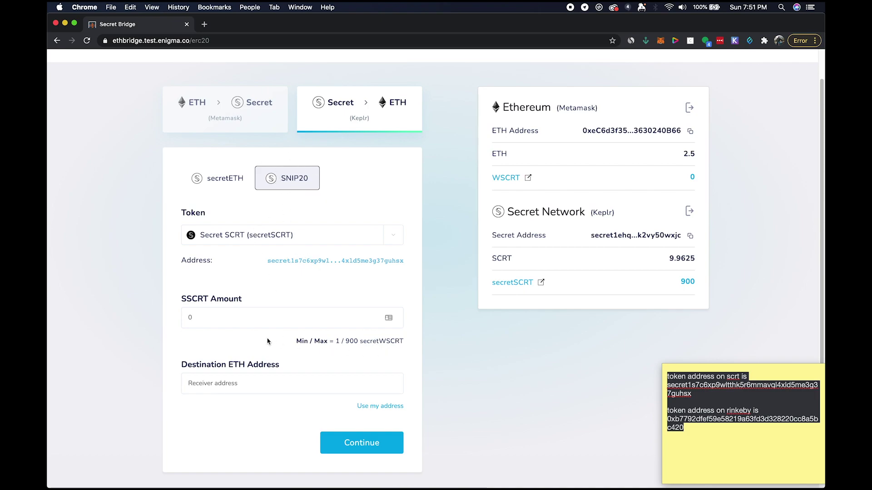
left_click(238, 317)
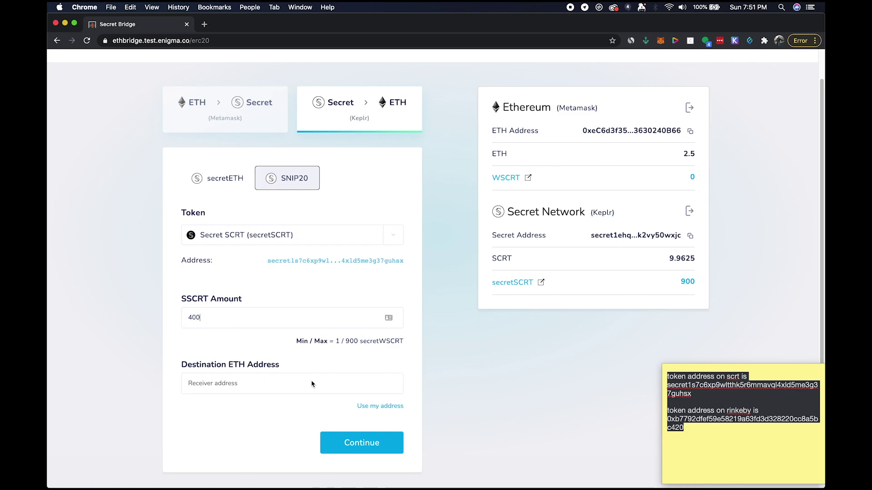
left_click(384, 406)
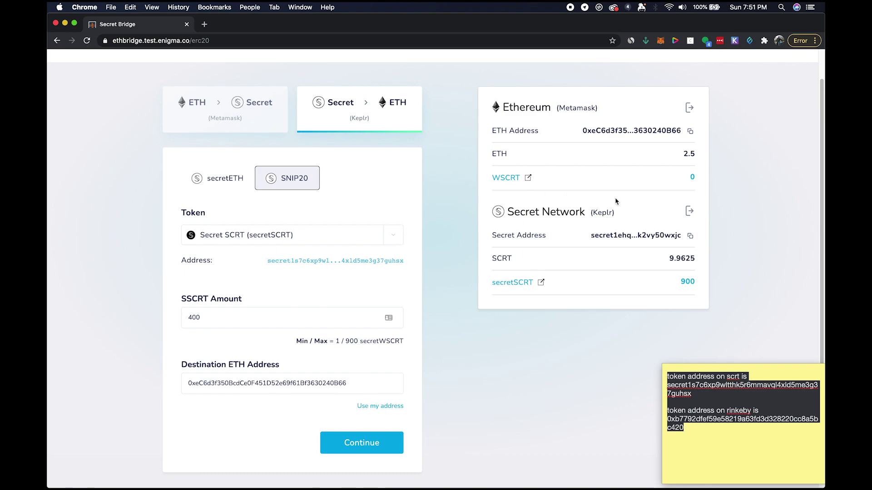
left_click(359, 443)
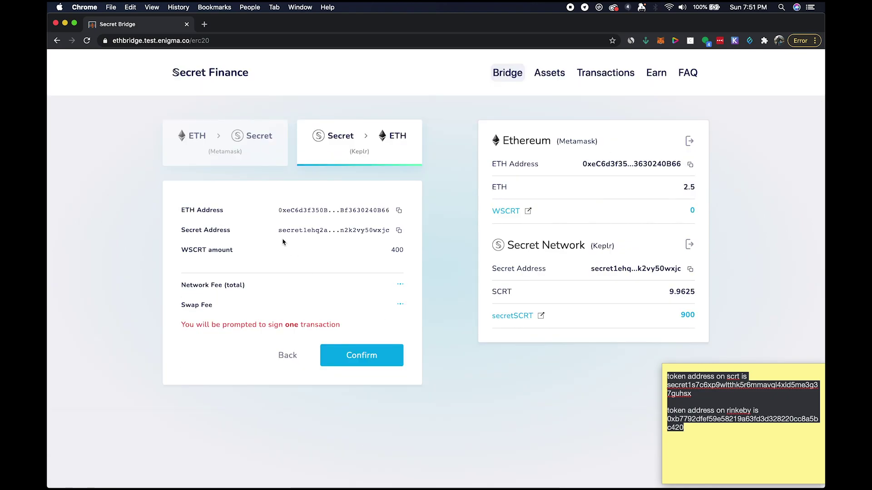
- Confirm the Secret-to-ETH transfer of 400 and approve its transaction in Keplr
left_click(353, 373)
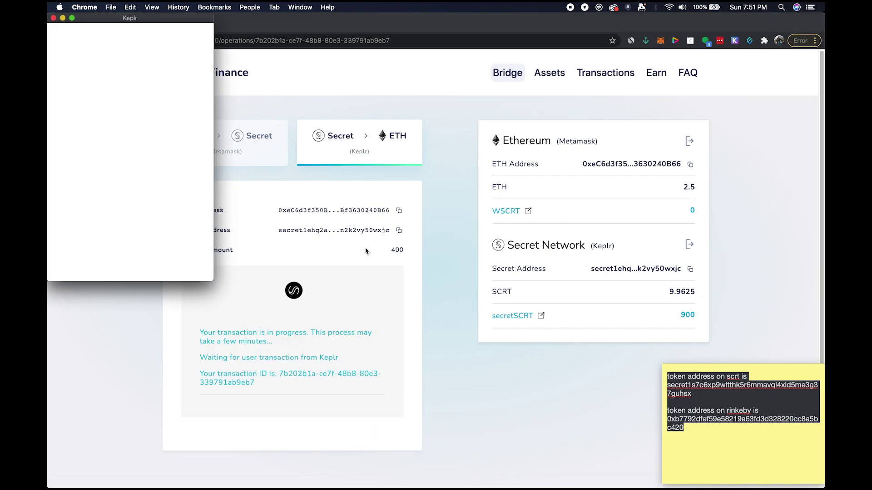
left_click(120, 274)
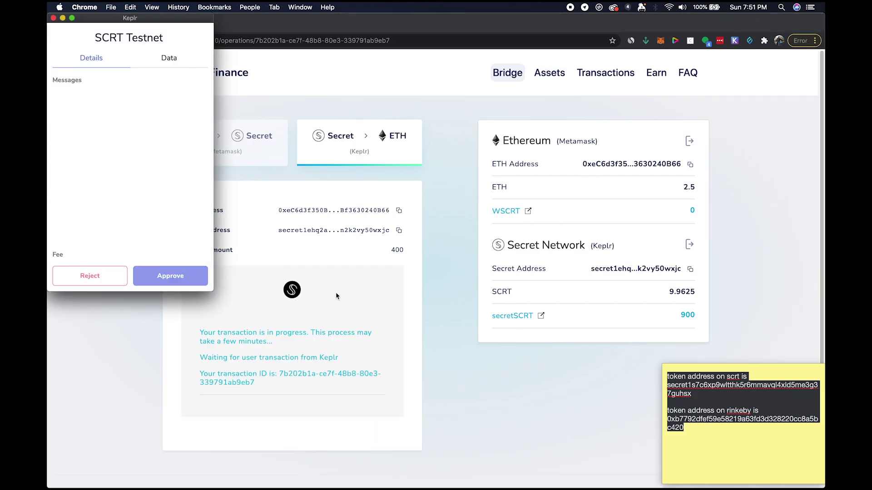
left_click(171, 275)
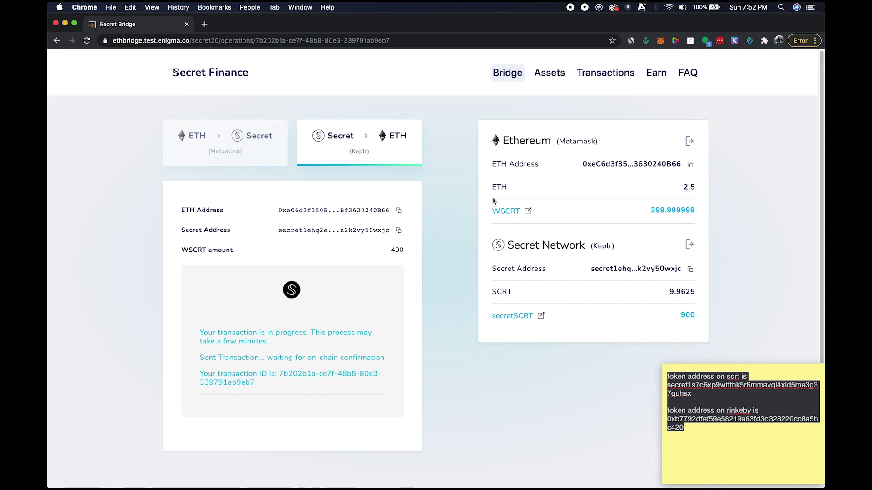
- Open the Uniswap swap interface from uniswap.org in a new browser tab
left_click(204, 24)
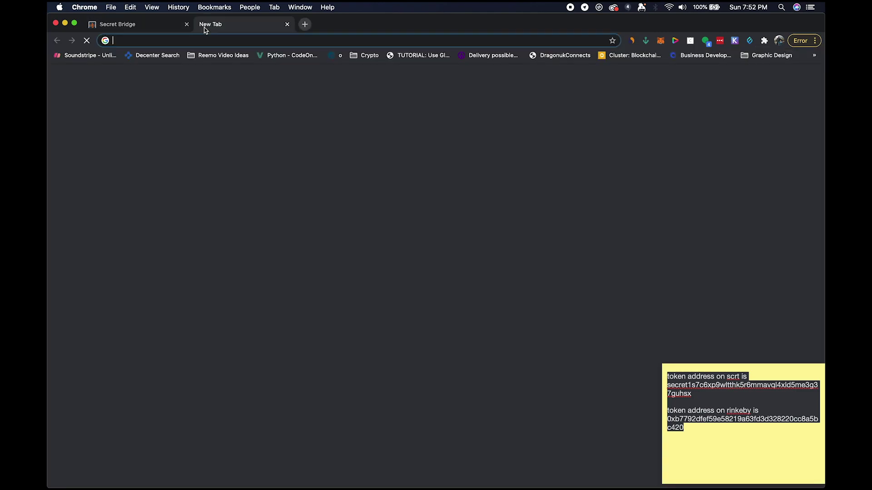
left_click(209, 41)
type("uniswap.org")
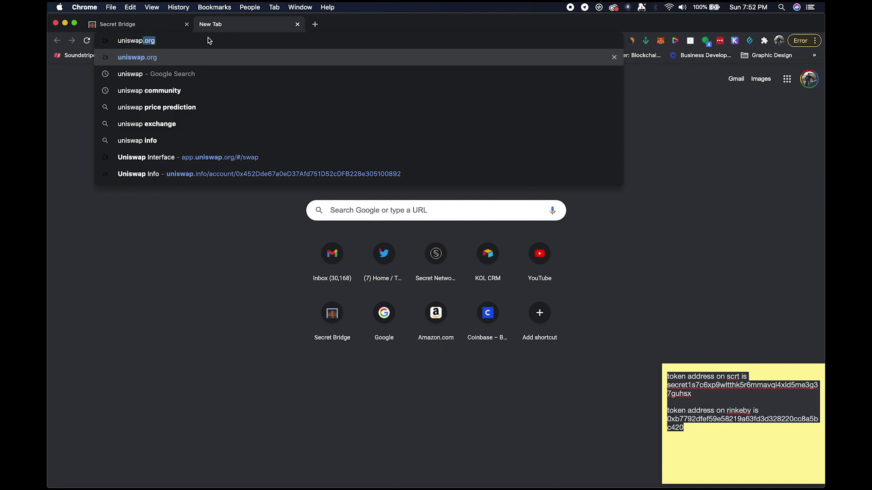
key("Return")
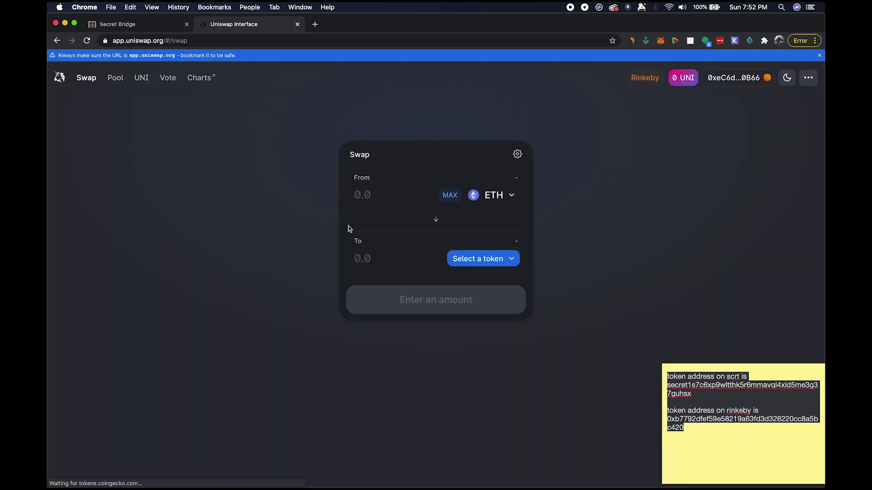
- Look up the ETH/WSCRT pair through Uniswap's pool import and start adding liquidity to it
left_click(114, 78)
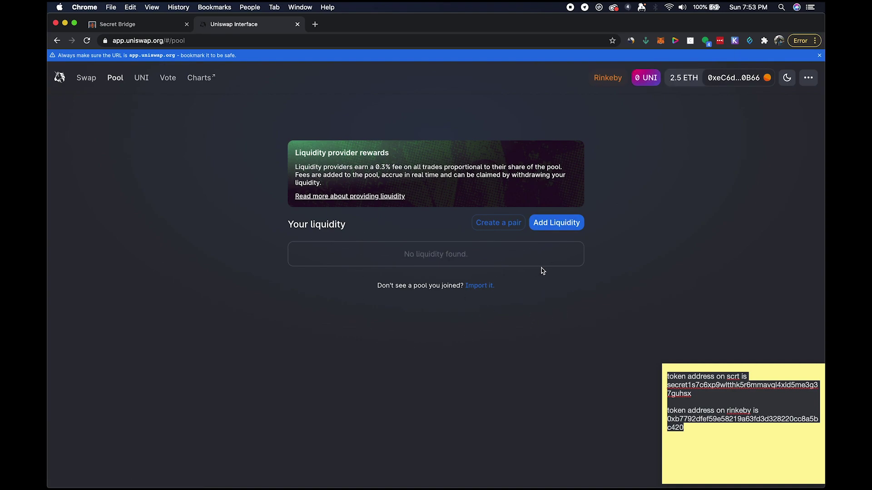
left_click(485, 288)
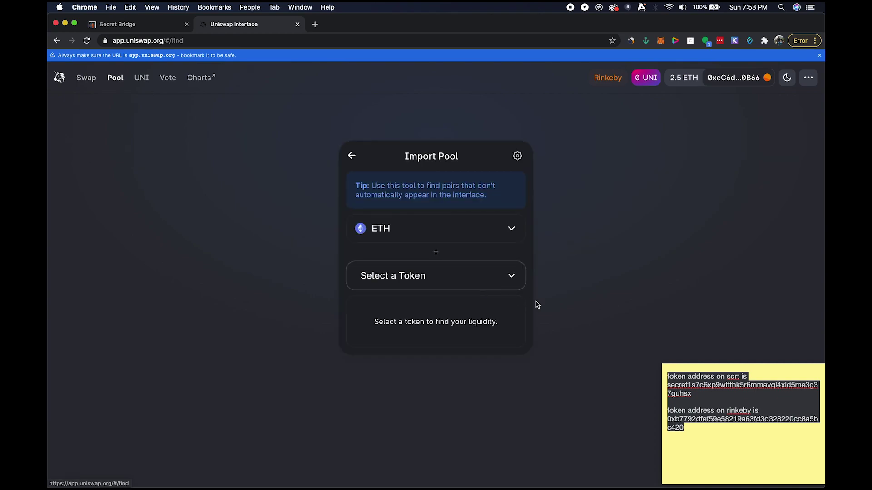
left_click(489, 284)
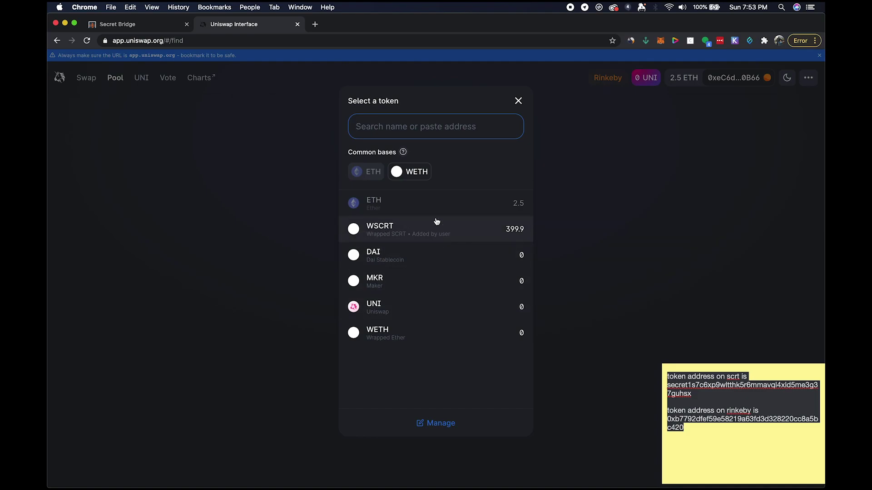
left_click(396, 238)
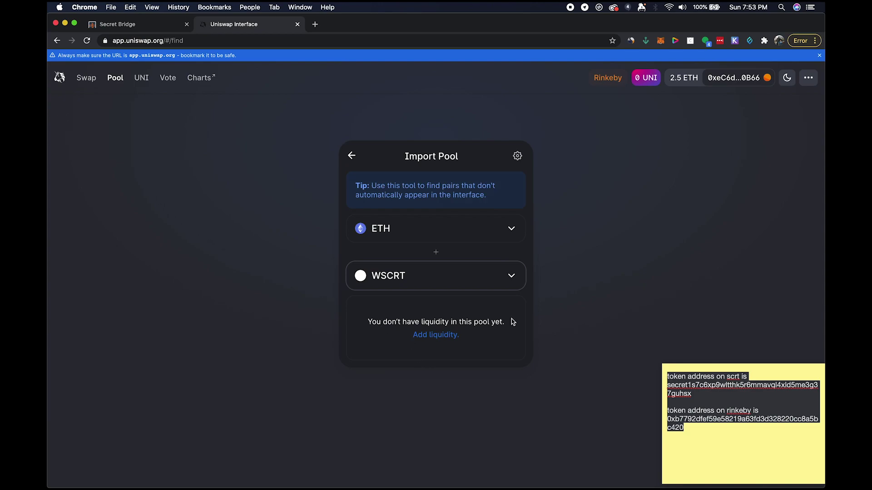
left_click(443, 336)
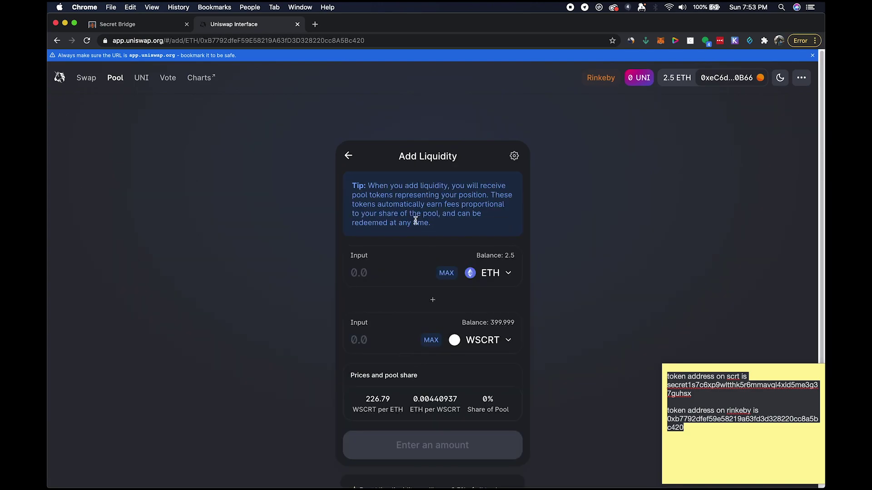
- Try the maximum ETH amount for the liquidity deposit, and replace it with 1 ETH
scroll(559, 236, "down", 2)
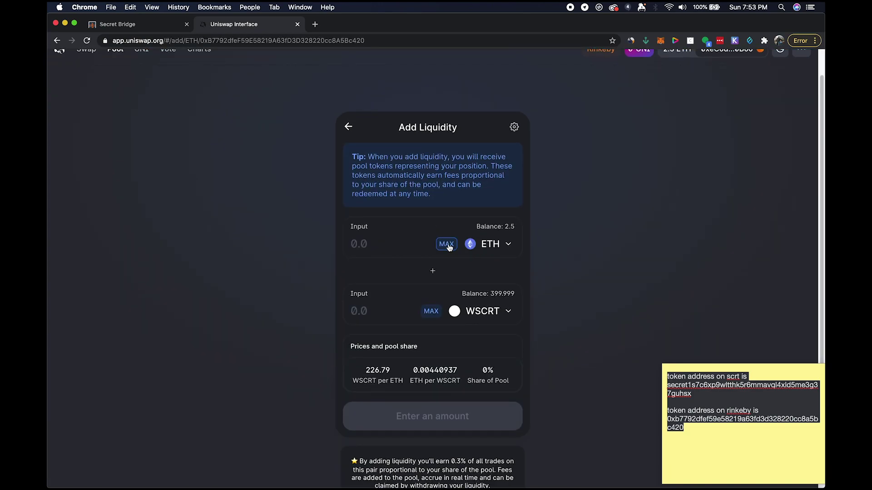
left_click(447, 245)
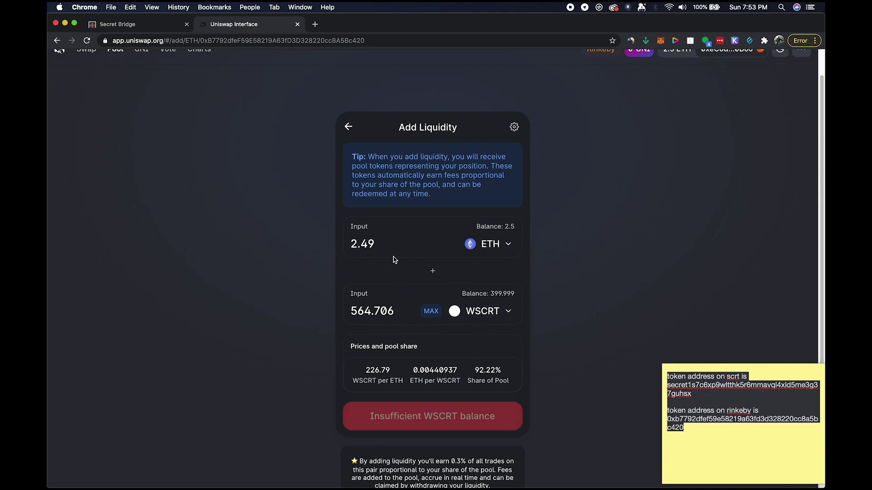
left_click_drag(388, 244, 298, 239)
type("1")
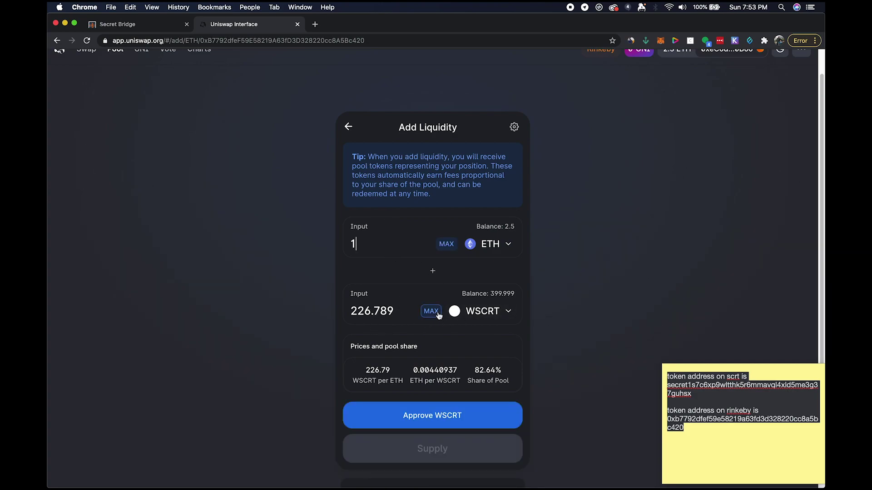
scroll(505, 320, "down", 1)
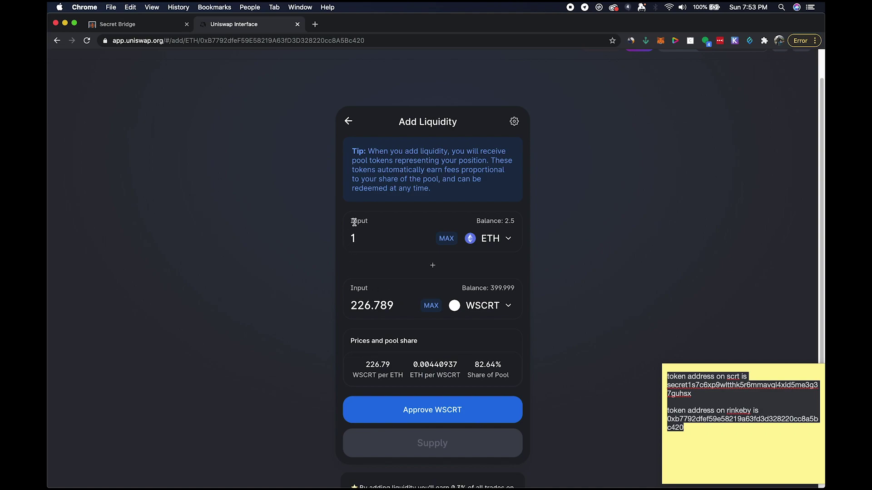
left_click(397, 237)
- Approve WSCRT spending for Uniswap and confirm the permission request in MetaMask
scroll(447, 264, "down", 1)
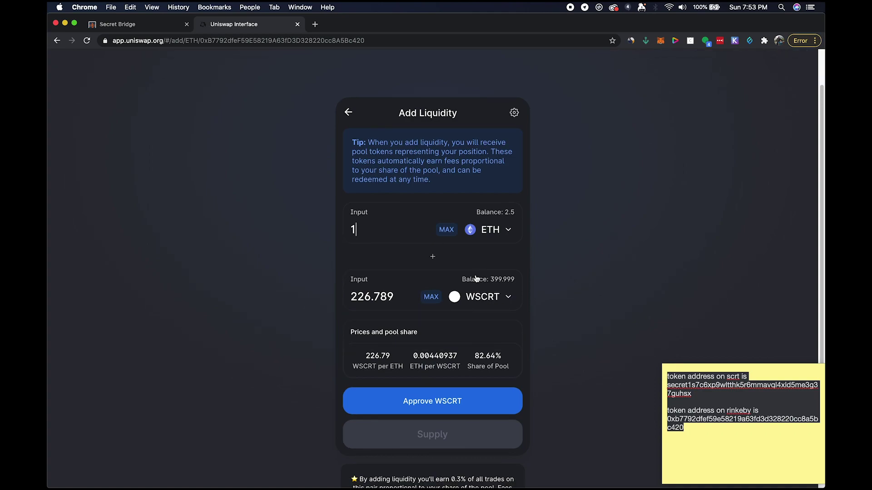
scroll(535, 244, "down", 1)
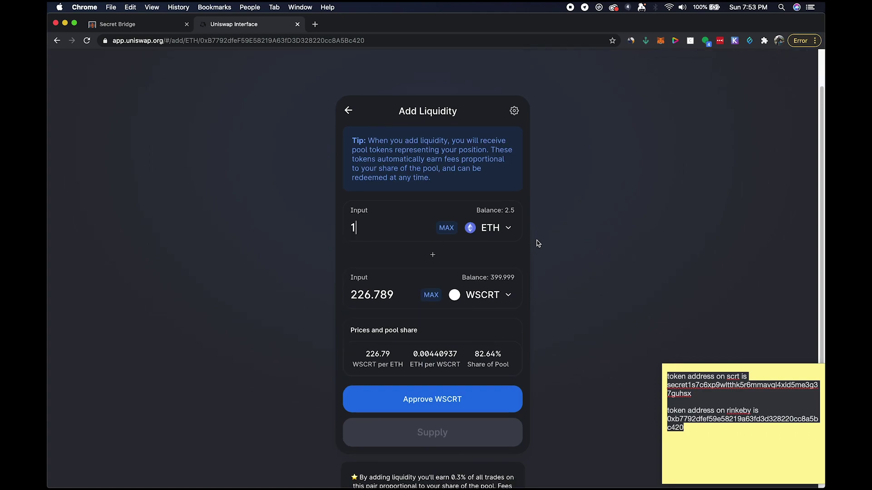
scroll(475, 359, "down", 3)
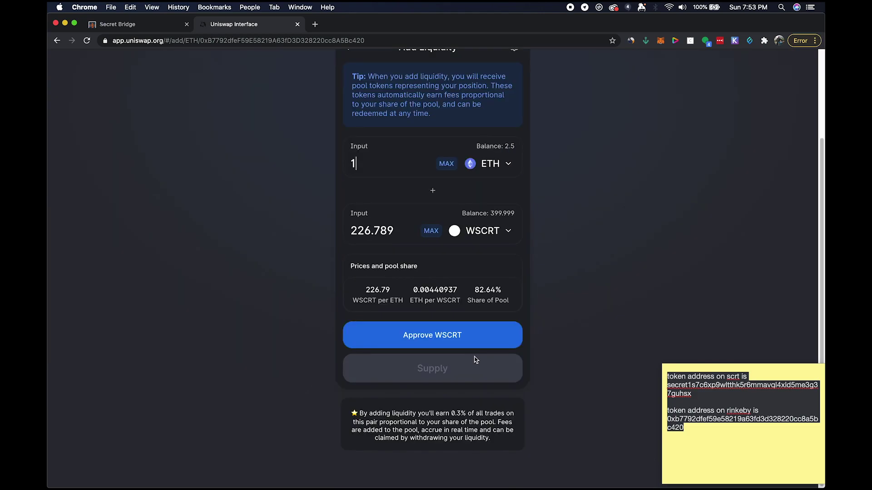
scroll(401, 234, "up", 1)
left_click(440, 358)
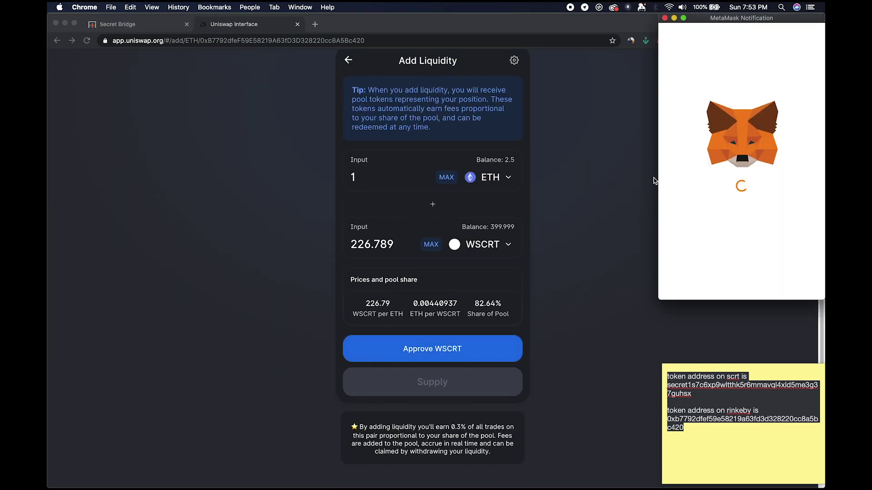
left_click(766, 293)
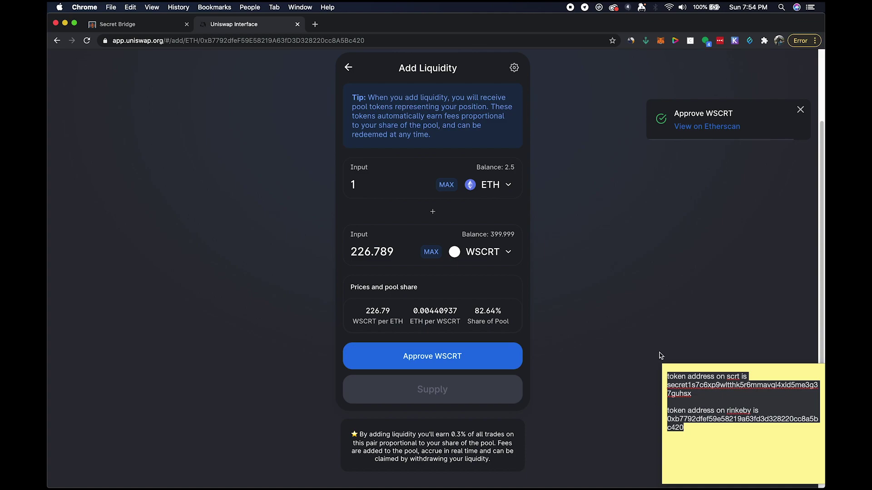
left_click(800, 110)
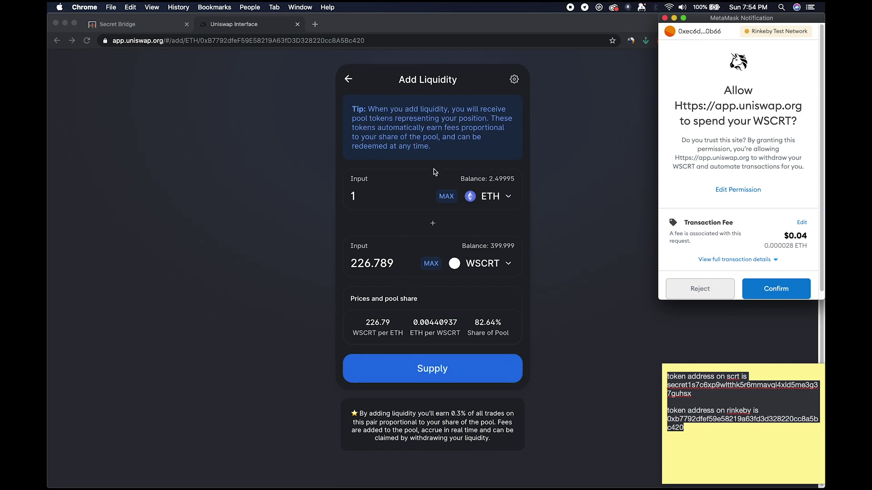
left_click(770, 293)
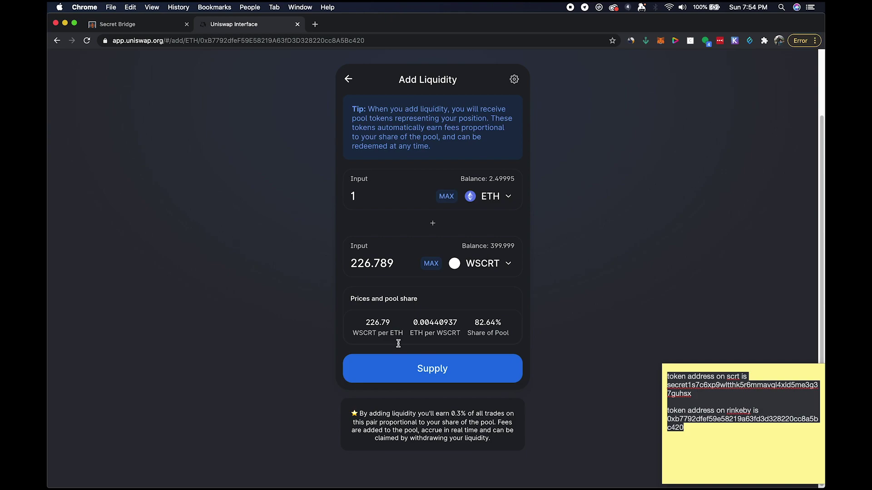
- Supply 1 ETH and 226.789 WSCRT to the pool, confirm the transaction in MetaMask, and dismiss the submission dialog
left_click(420, 375)
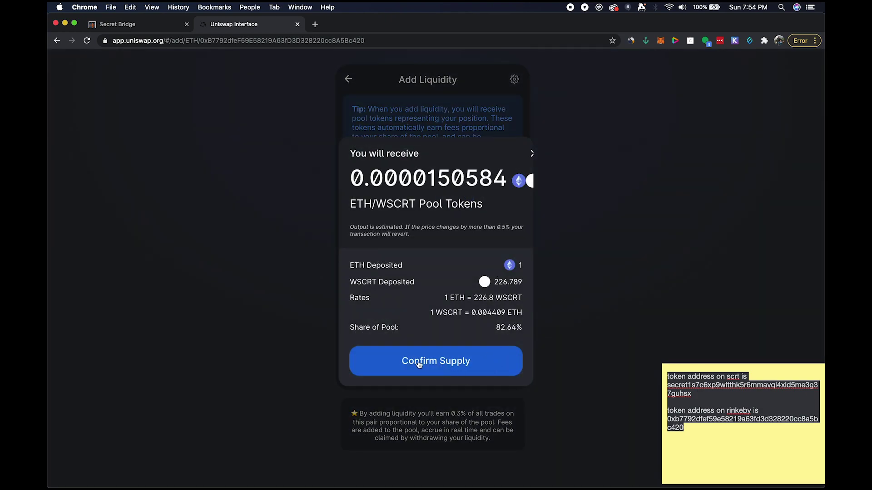
left_click(427, 366)
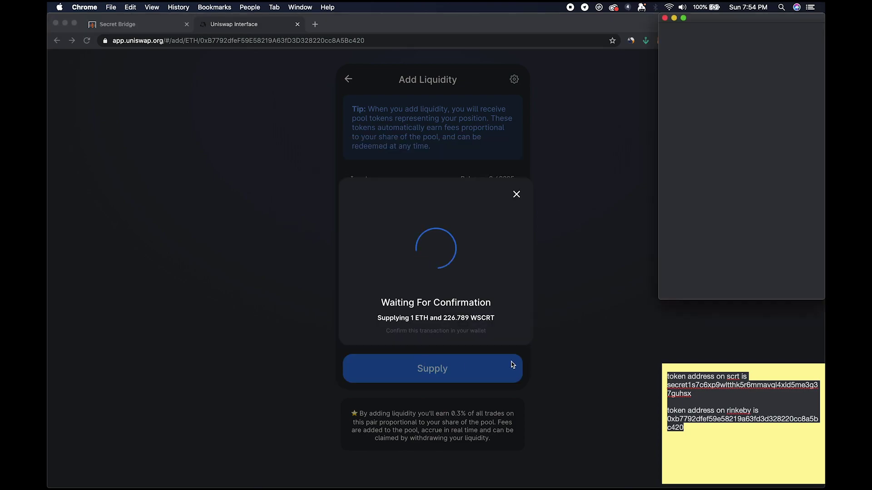
left_click(754, 289)
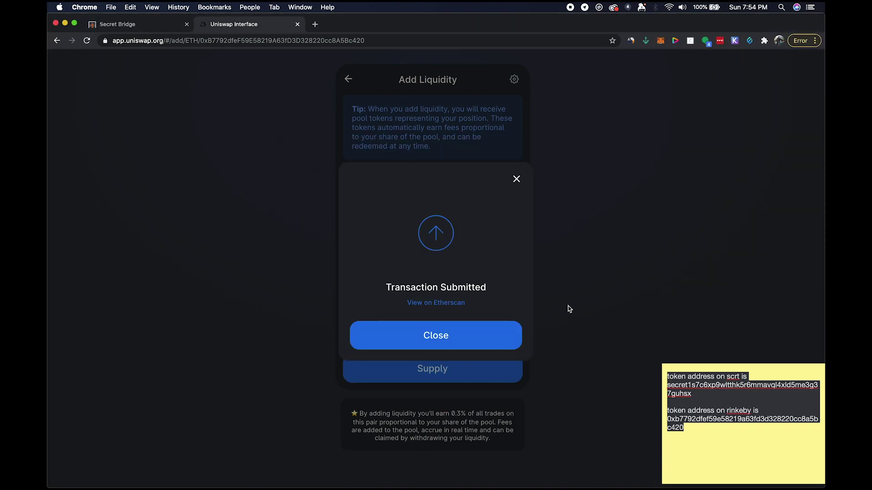
left_click(431, 337)
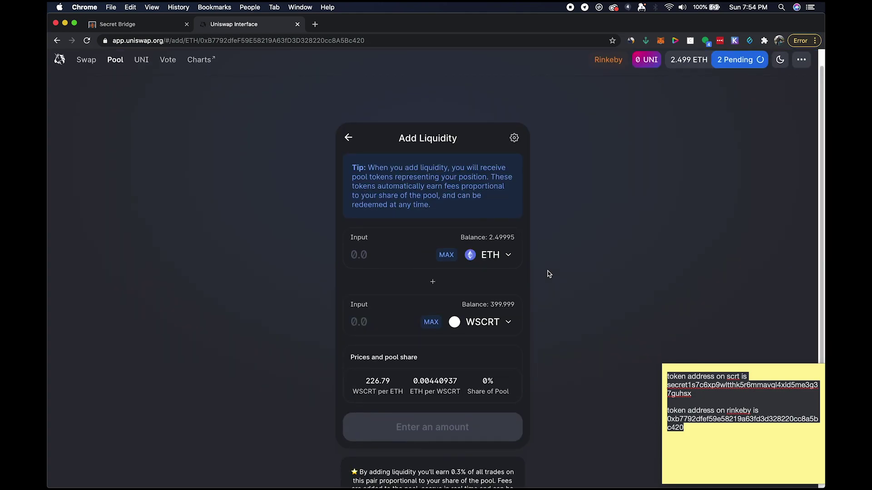
- Dismiss the notifications for the WSCRT approval and the added ETH/WSCRT liquidity
scroll(548, 274, "down", 2)
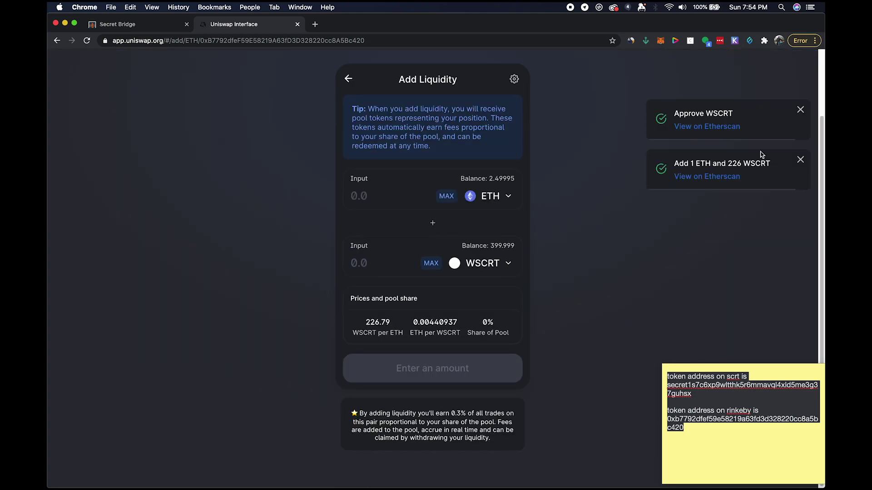
left_click(800, 161)
left_click(800, 110)
- Examine the pool share and deposited WSCRT amount of the WSCRT/ETH liquidity position
scroll(588, 225, "down", 1)
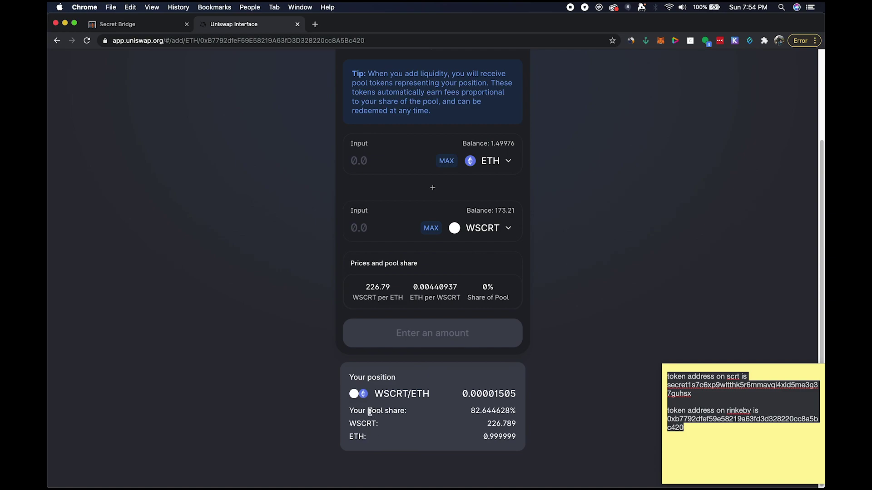
left_click(469, 413)
left_click_drag(469, 413, 523, 411)
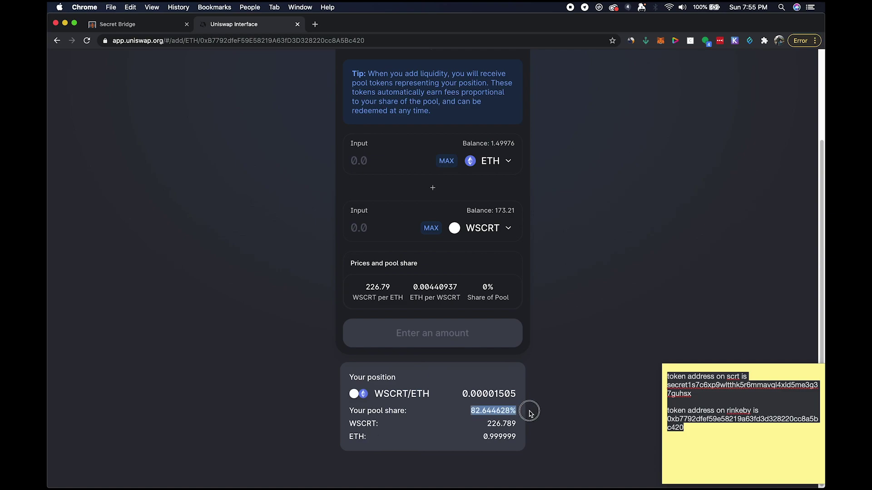
left_click(481, 418)
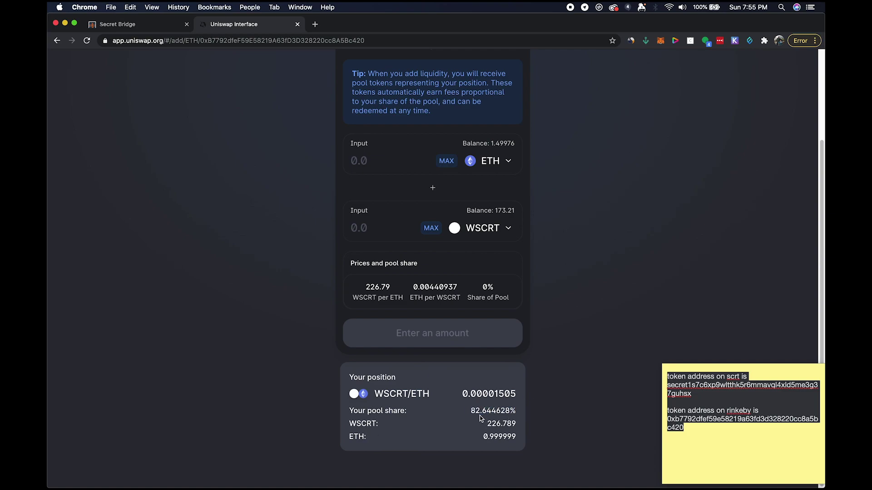
left_click_drag(482, 424, 547, 426)
left_click(511, 424)
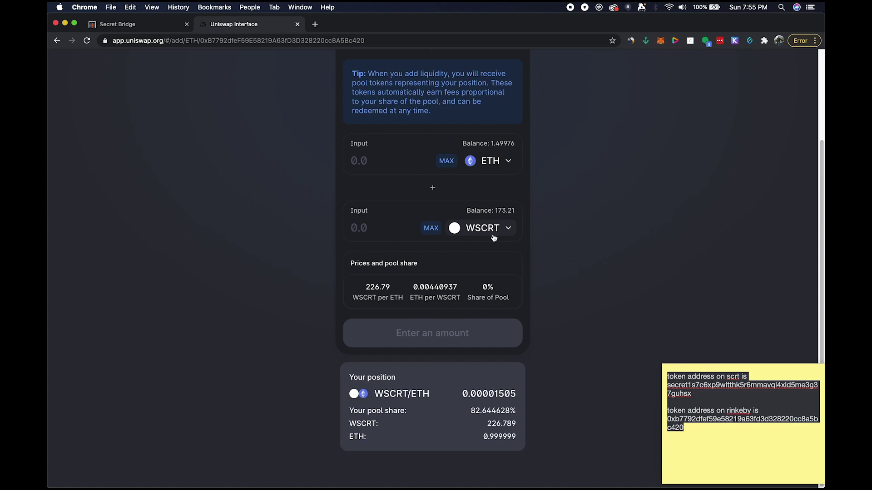
scroll(537, 238, "up", 2)
scroll(540, 239, "down", 2)
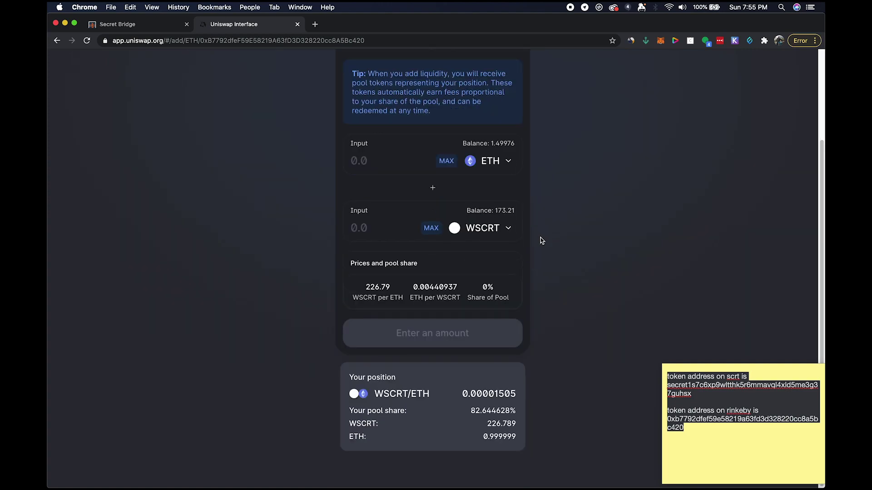